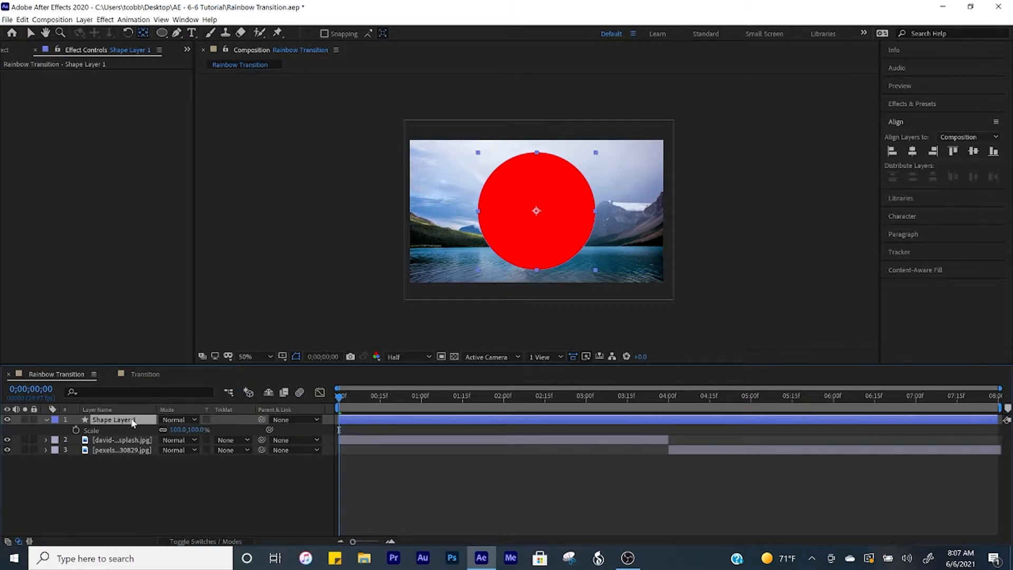
Enable Scale keyframing on the shape layer and set the circle's scale to 352% at 0;00;02;00.
{"action": "left_click", "coordinate": [76, 430]}
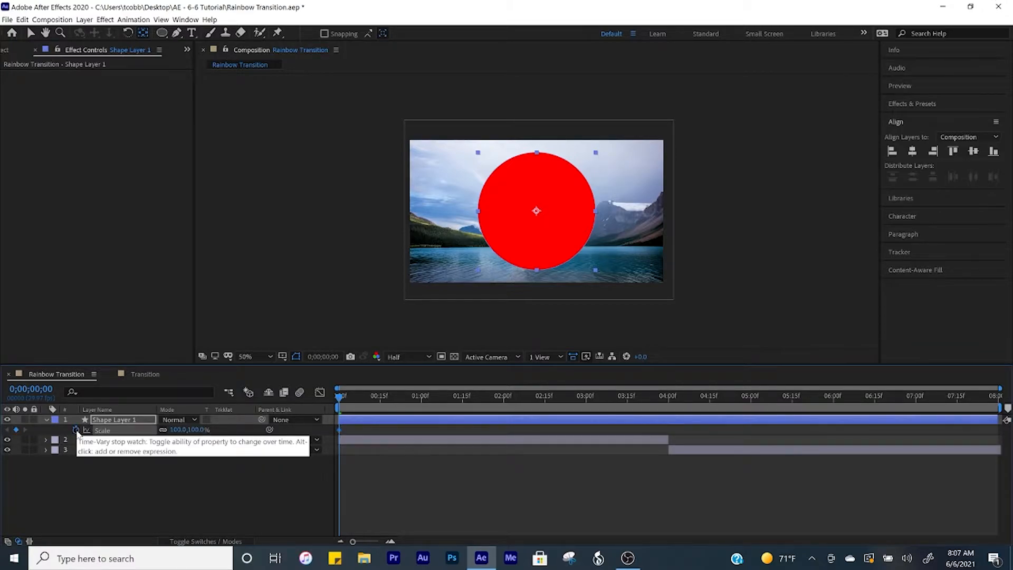
{"action": "left_click", "coordinate": [504, 398]}
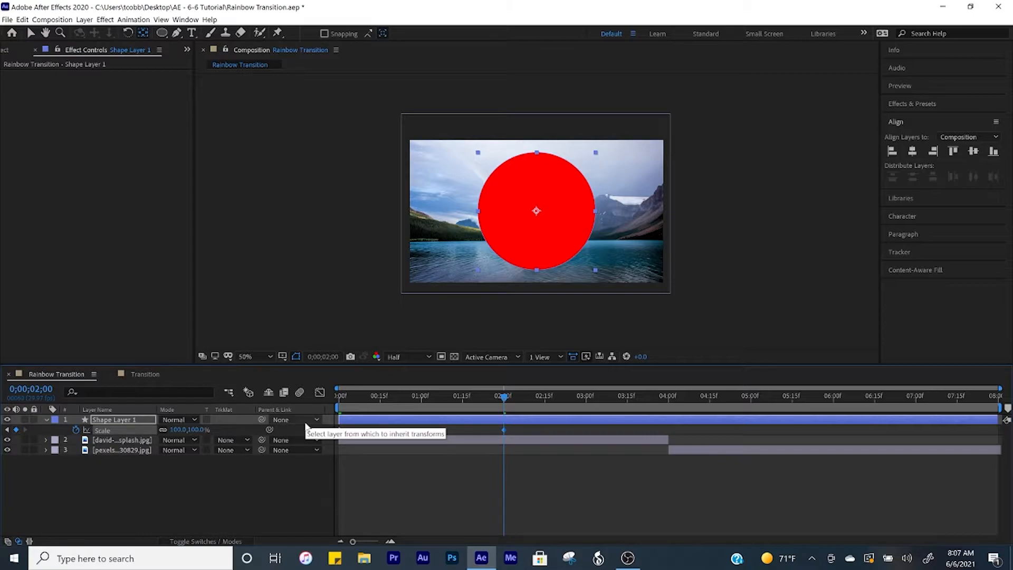
{"action": "left_click_drag", "start_coordinate": [179, 430], "coordinate": [320, 422]}
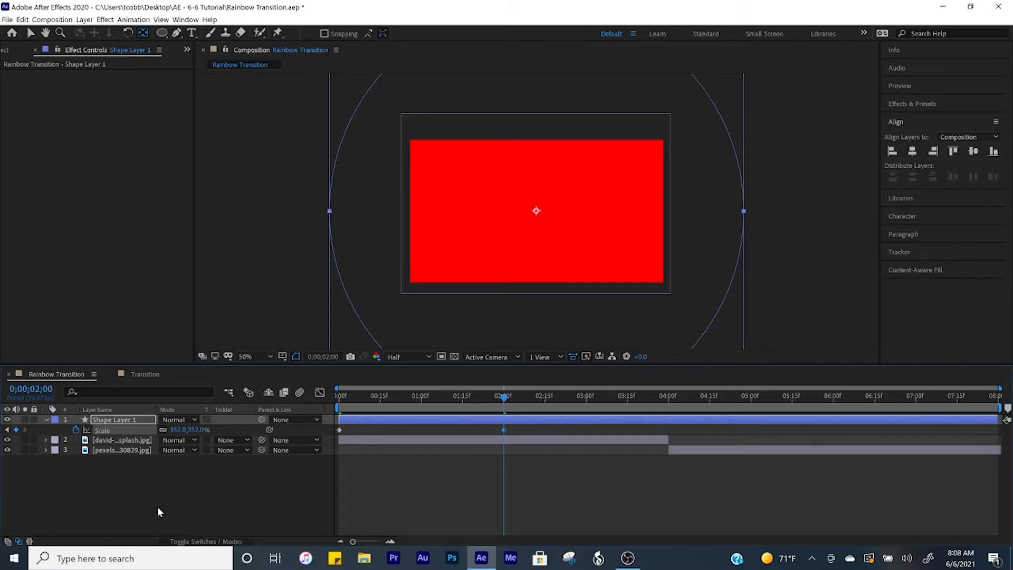
Set the circle's scale to 0% at the start of the timeline.
{"action": "key", "text": "Home"}
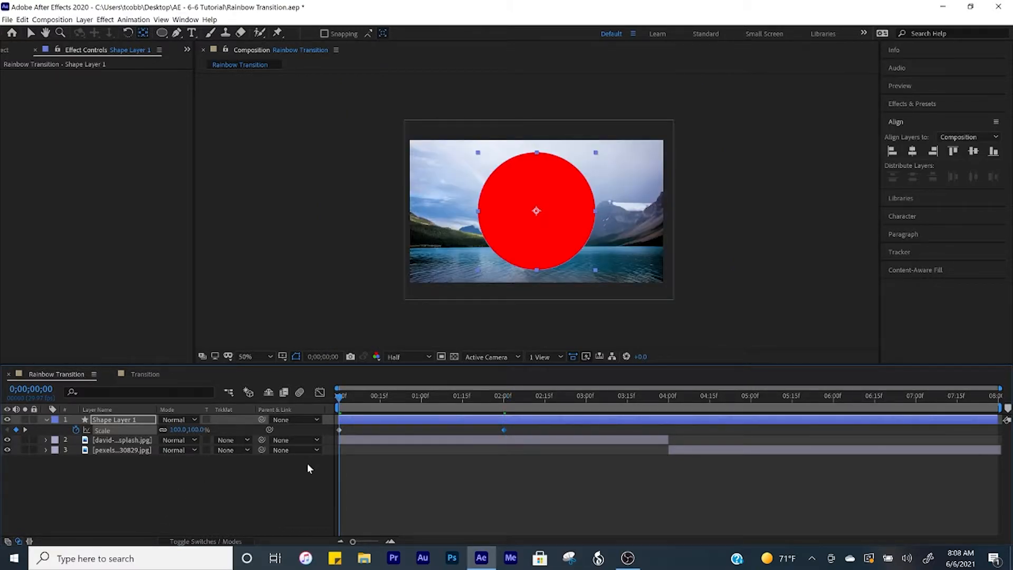
{"action": "left_click", "coordinate": [179, 430]}
{"action": "type", "text": "0"}
{"action": "key", "text": "Return"}
{"action": "left_click", "coordinate": [288, 479]}
Apply Easy Ease to both Scale keyframes of the shape layer.
{"action": "key", "text": "space"}
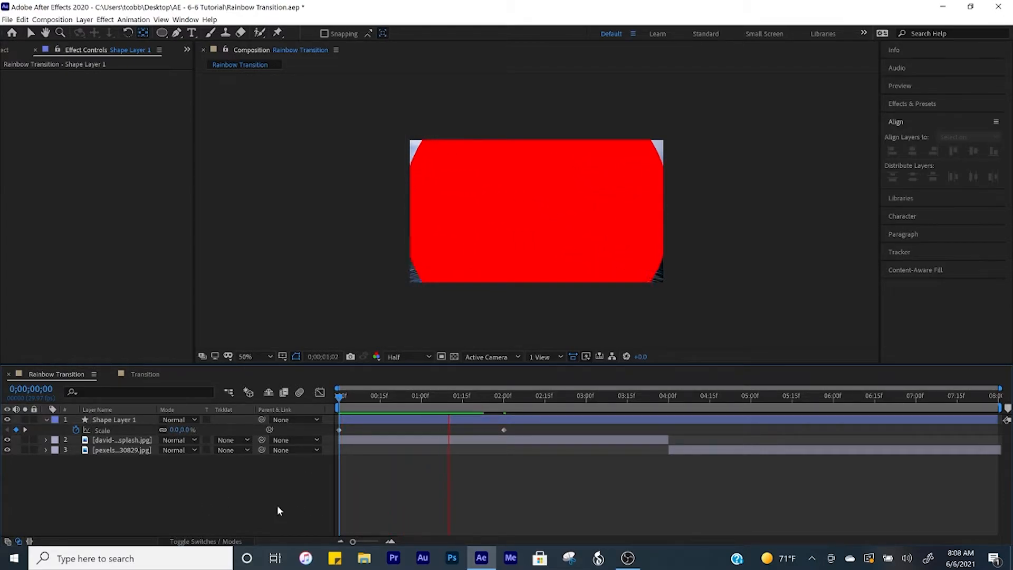
{"action": "key", "text": "space"}
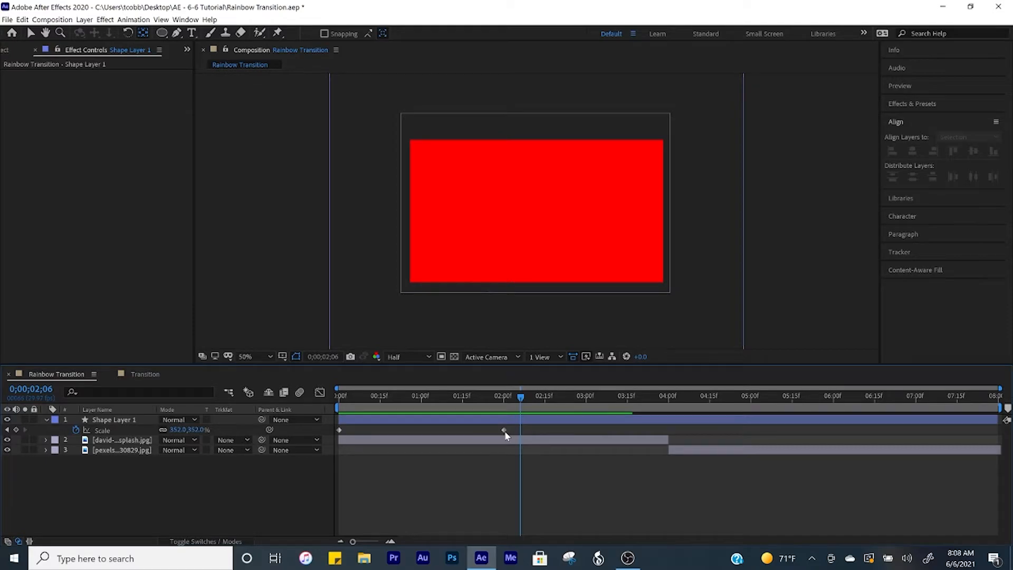
{"action": "left_click", "coordinate": [504, 430]}
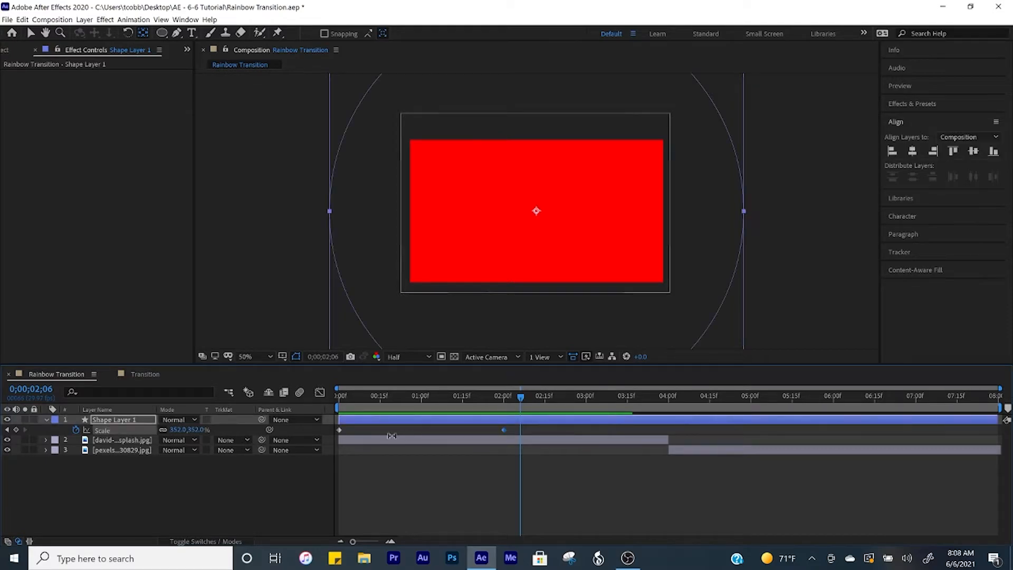
{"action": "right_click", "coordinate": [339, 431]}
{"action": "mouse_move", "coordinate": [361, 425]}
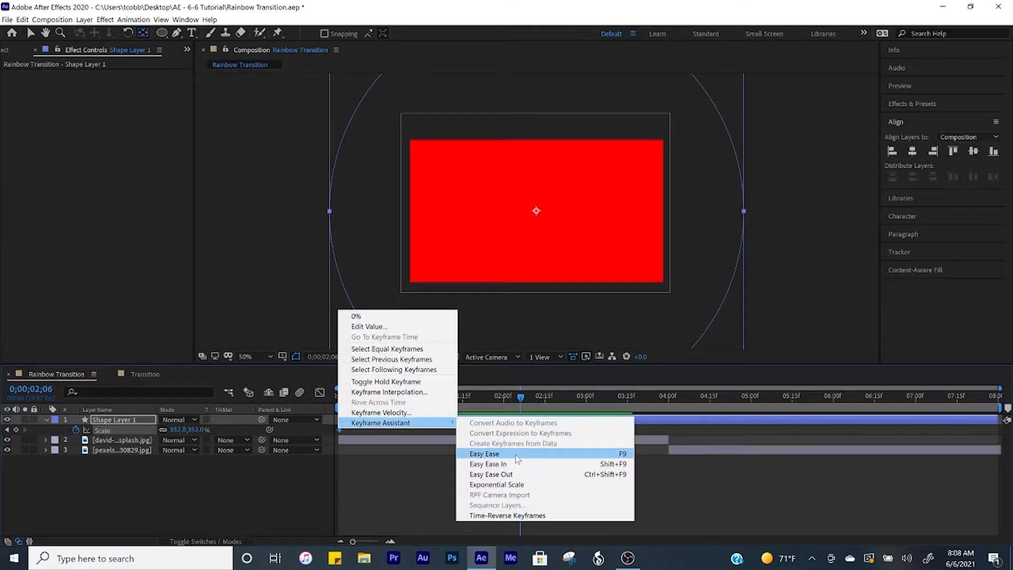
{"action": "left_click", "coordinate": [516, 455]}
In the Graph Editor, lengthen the ease handles of both Scale keyframes to sharpen the speed curve.
{"action": "left_click", "coordinate": [320, 391]}
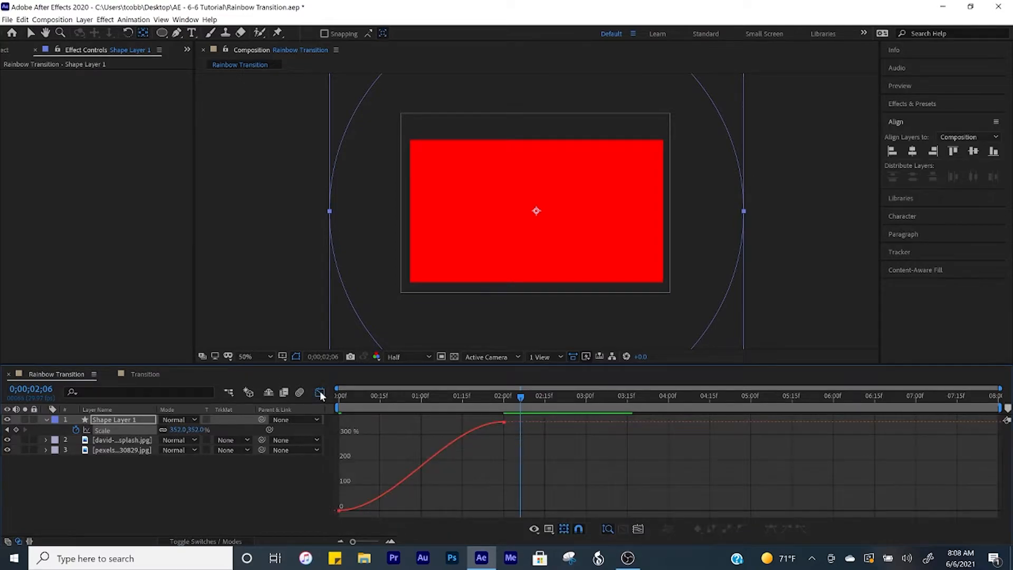
{"action": "left_click", "coordinate": [339, 510]}
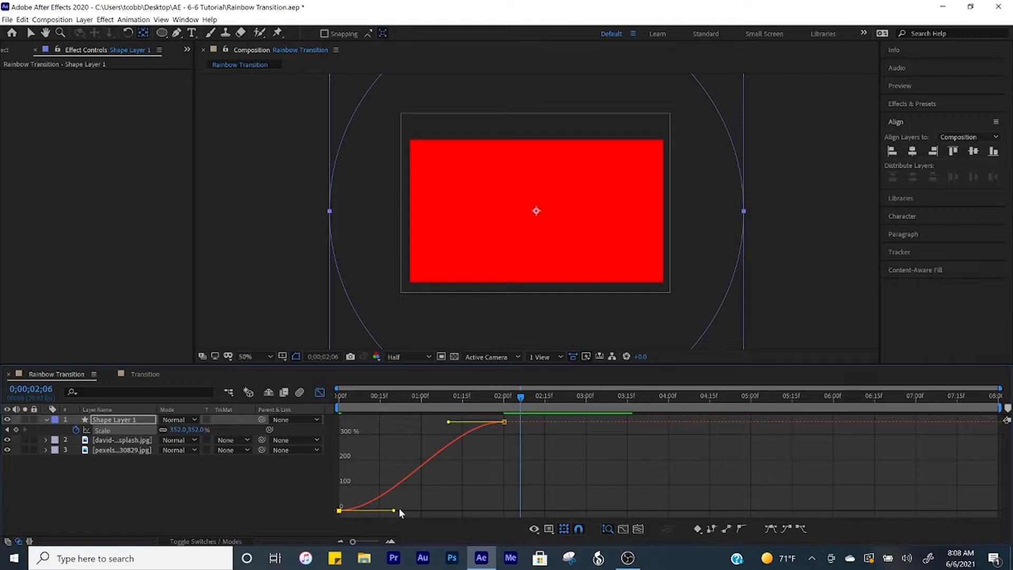
{"action": "left_click_drag", "start_coordinate": [401, 511], "coordinate": [494, 506]}
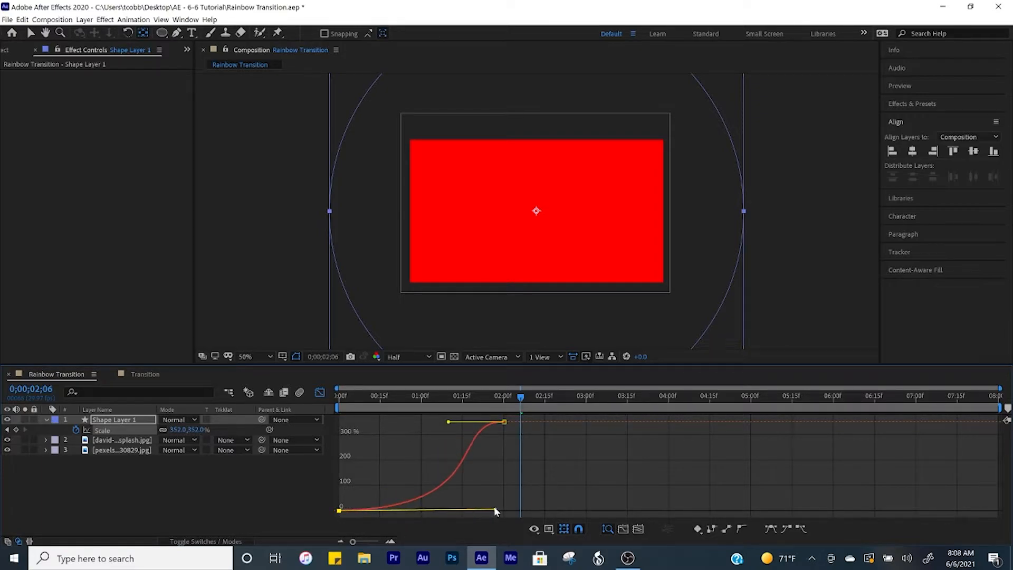
{"action": "left_click_drag", "start_coordinate": [449, 422], "coordinate": [516, 454]}
{"action": "left_click", "coordinate": [320, 392]}
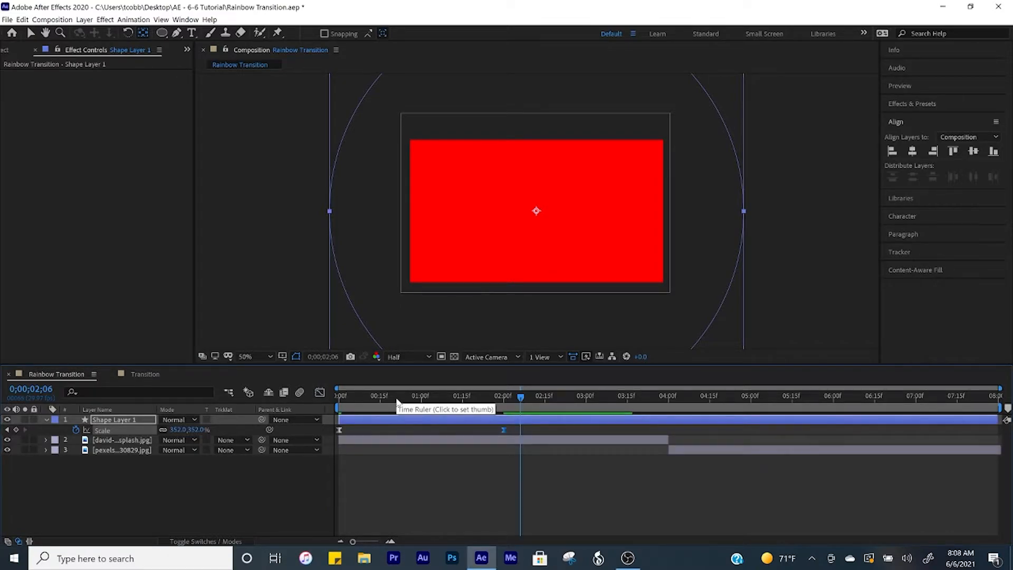
Apply the Drop Shadow effect from Effects & Presets to the shape layer.
{"action": "key", "text": "Home"}
{"action": "key", "text": "space"}
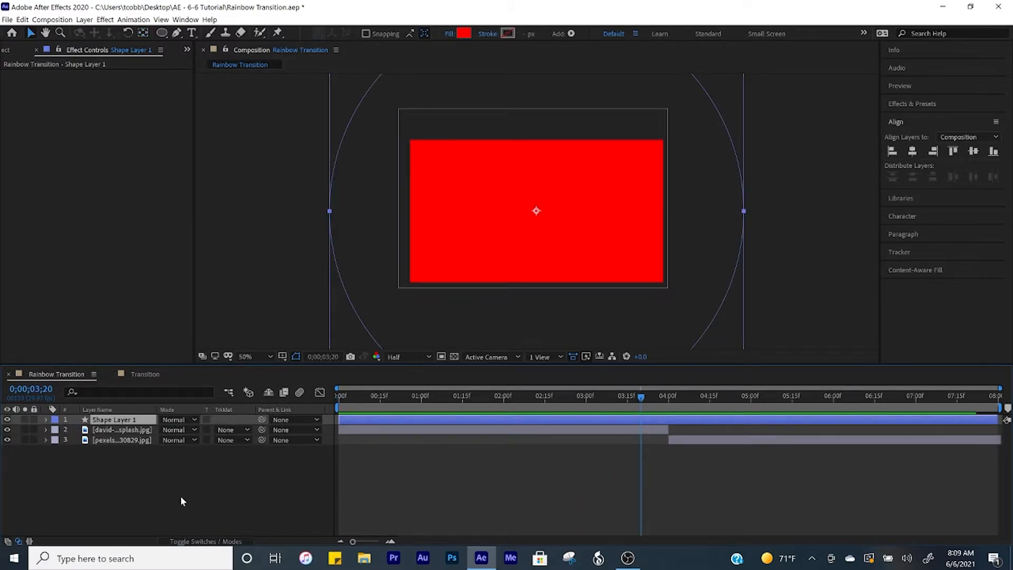
{"action": "left_click", "coordinate": [459, 397]}
{"action": "left_click", "coordinate": [463, 399]}
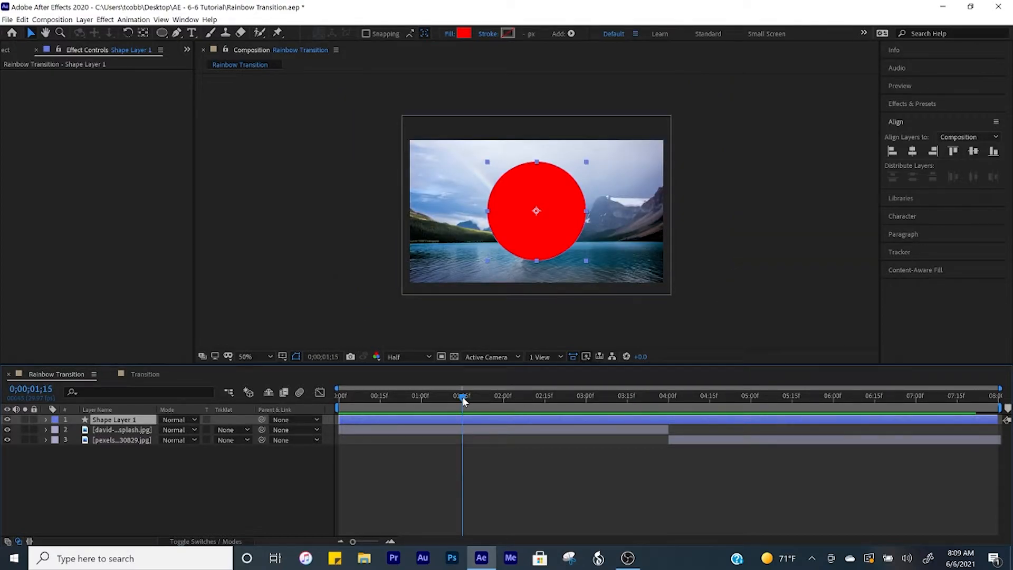
{"action": "left_click", "coordinate": [927, 103]}
{"action": "left_click_drag", "start_coordinate": [937, 142], "coordinate": [484, 418]}
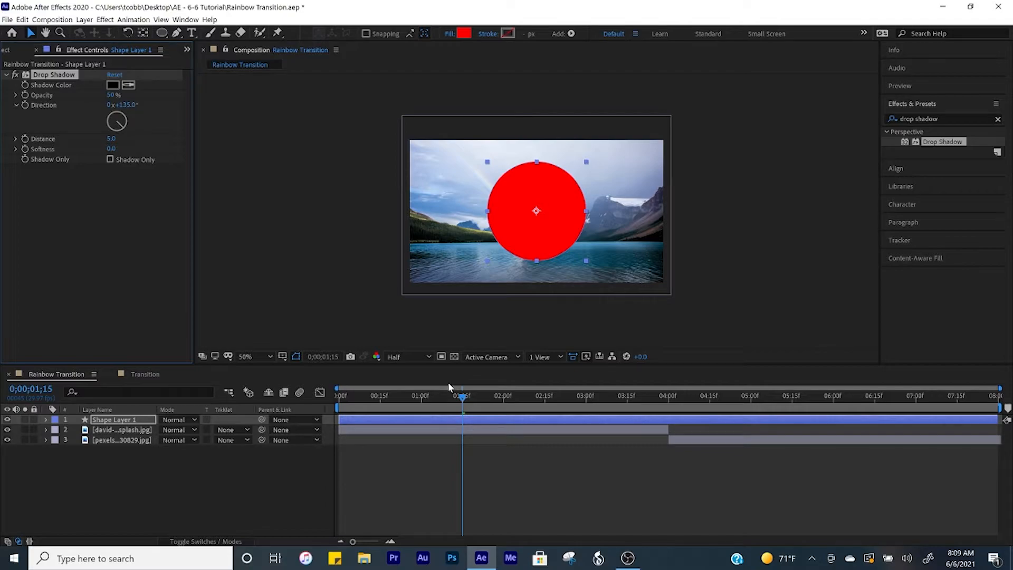
Set the drop shadow's Opacity to 80%, Distance to 0 and Softness to 75.
{"action": "left_click", "coordinate": [117, 95]}
{"action": "type", "text": "80"}
{"action": "key", "text": "Return"}
{"action": "left_click", "coordinate": [113, 139]}
{"action": "type", "text": "0"}
{"action": "key", "text": "Return"}
{"action": "left_click", "coordinate": [113, 149]}
{"action": "type", "text": "75"}
{"action": "key", "text": "Return"}
{"action": "left_click", "coordinate": [270, 505]}
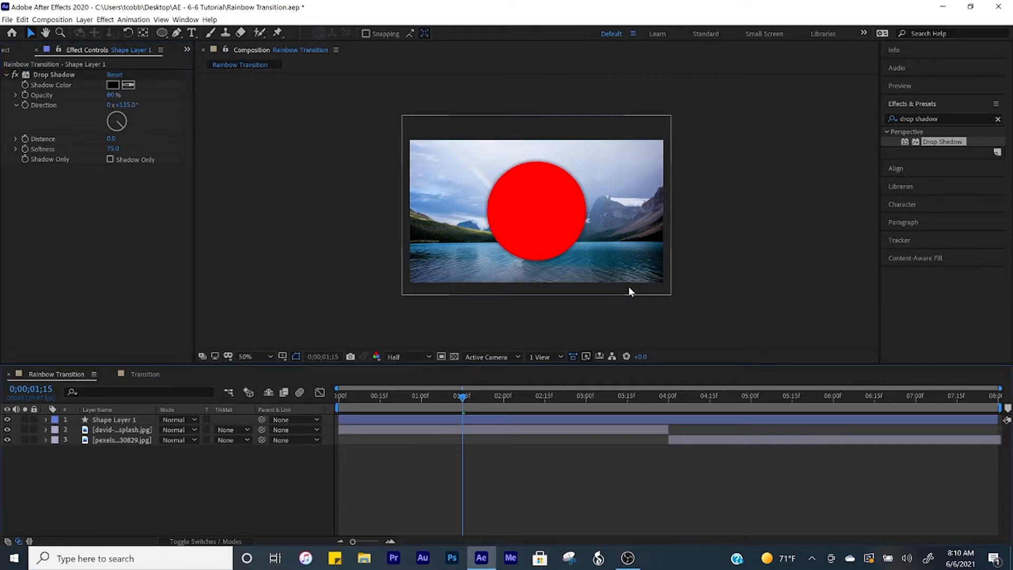
Rename the shape layer as Red.
{"action": "left_click", "coordinate": [110, 421]}
{"action": "type", "text": "Red"}
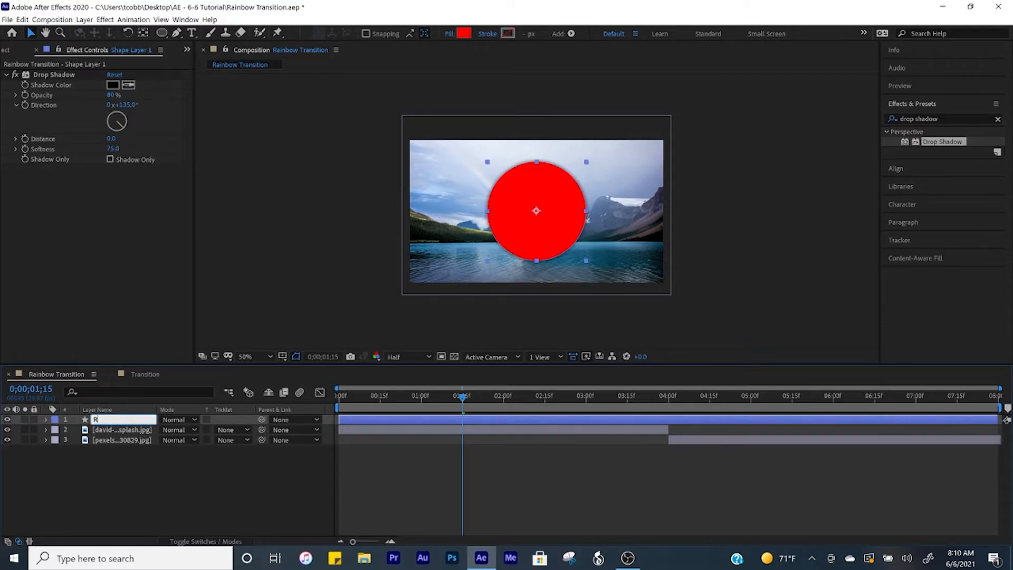
{"action": "key", "text": "Return"}
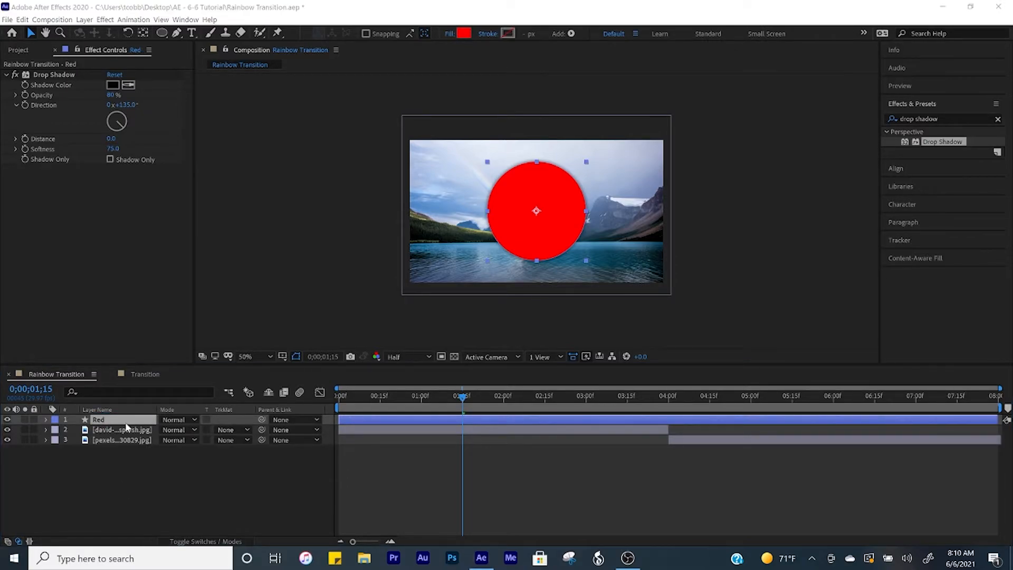
Duplicate the Red layer and shift the copy to start at 0;00;00;10.
{"action": "left_click", "coordinate": [125, 421]}
{"action": "key", "text": "ctrl+d"}
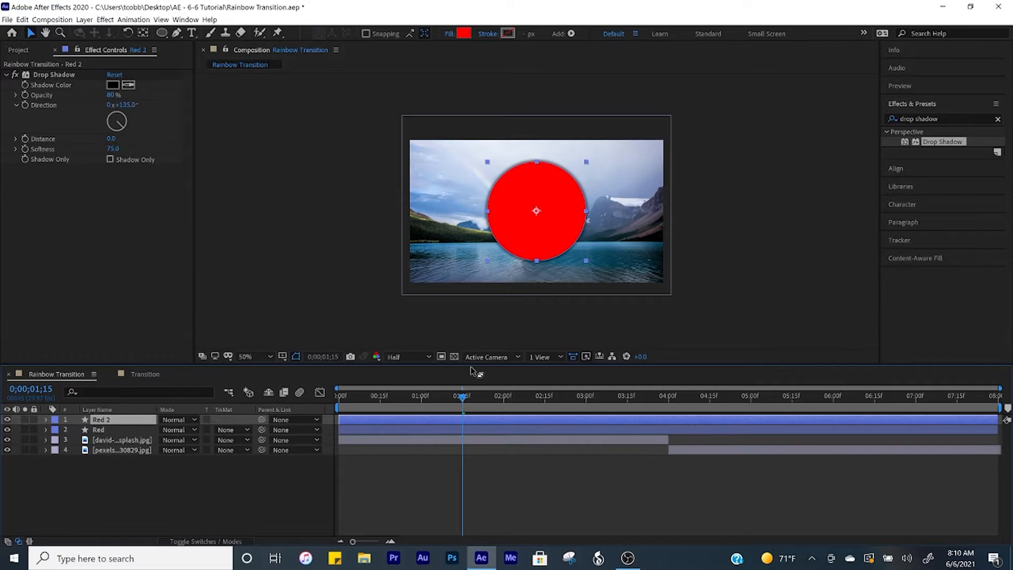
{"action": "key", "text": "Home"}
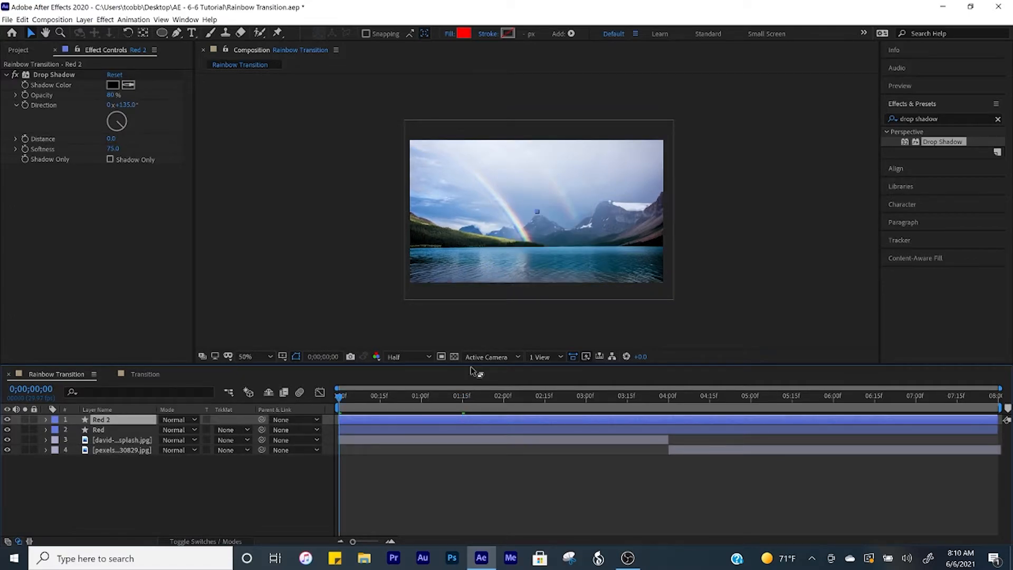
{"action": "key", "text": "space"}
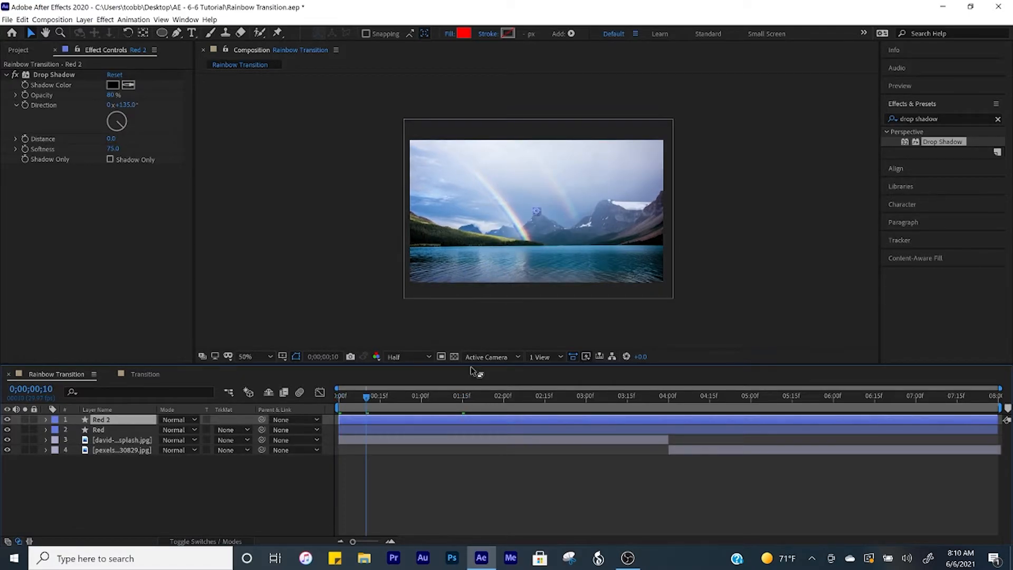
{"action": "left_click_drag", "start_coordinate": [375, 420], "coordinate": [401, 416]}
Change the duplicate's fill color to orange FF9300.
{"action": "left_click", "coordinate": [466, 36]}
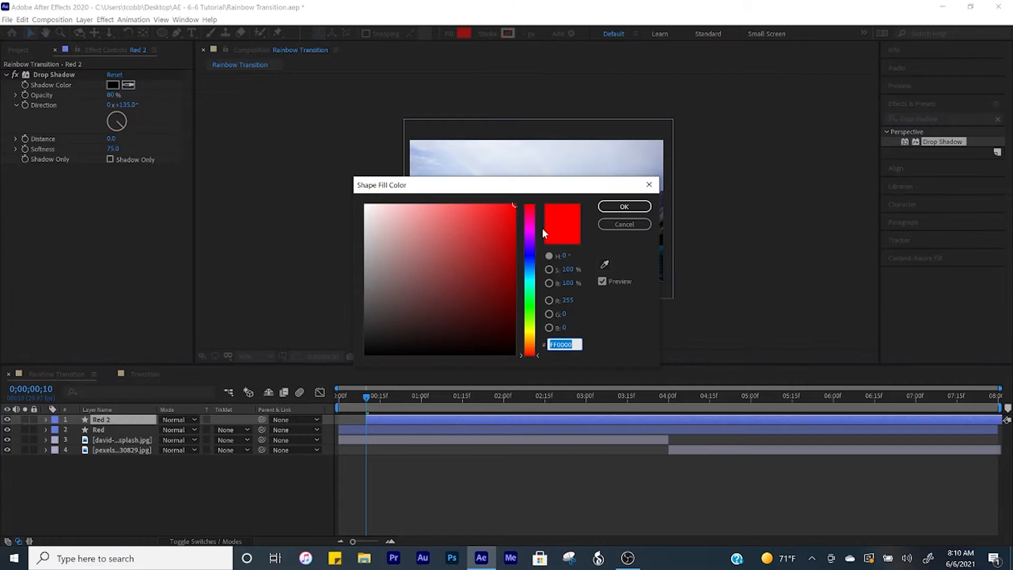
{"action": "left_click_drag", "start_coordinate": [537, 353], "coordinate": [538, 341]}
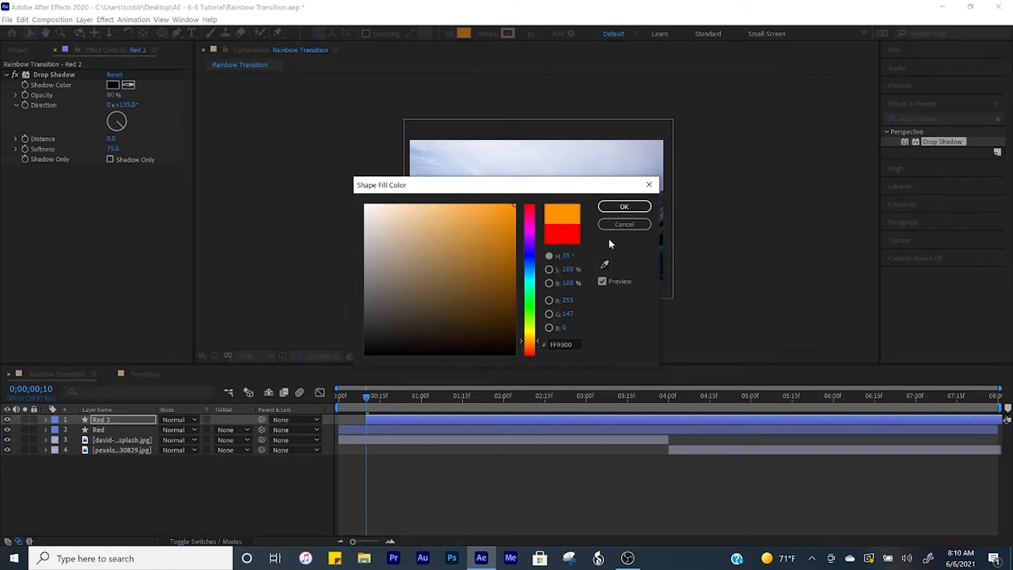
{"action": "left_click", "coordinate": [624, 206]}
Rename the duplicate layer as Orange.
{"action": "key", "text": "Home"}
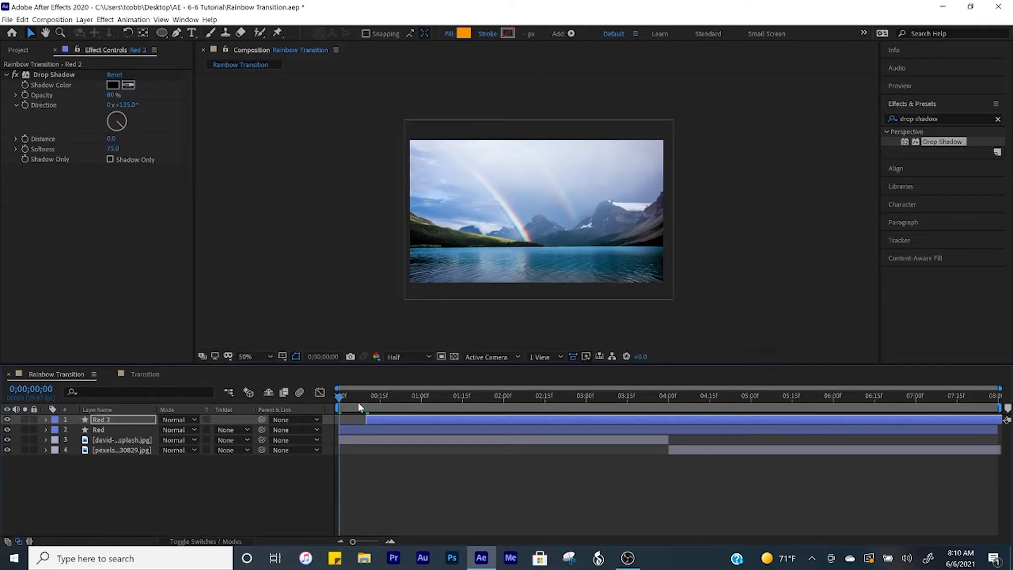
{"action": "left_click", "coordinate": [235, 502]}
{"action": "key", "text": "space"}
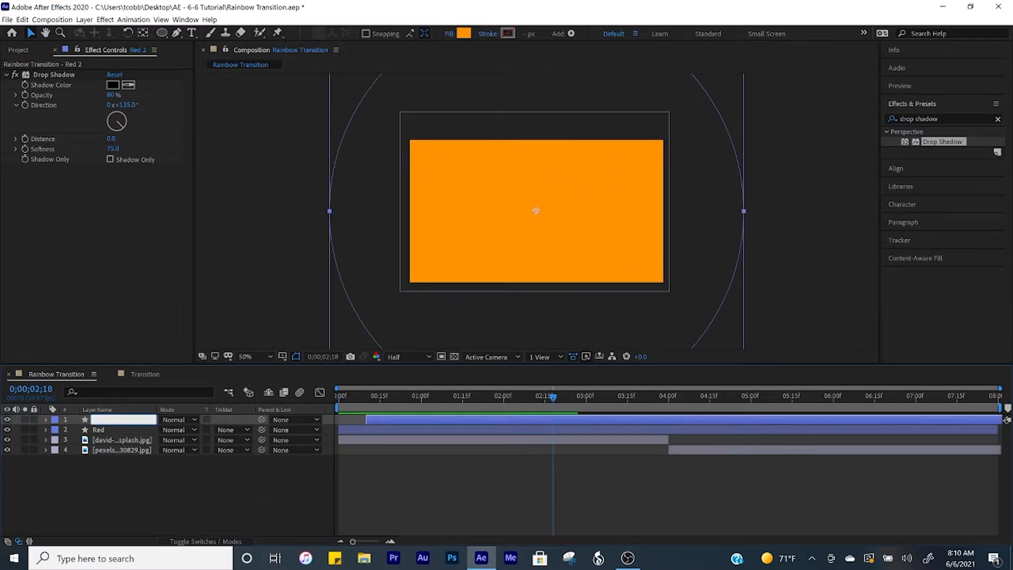
{"action": "type", "text": "Orange"}
{"action": "key", "text": "Return"}
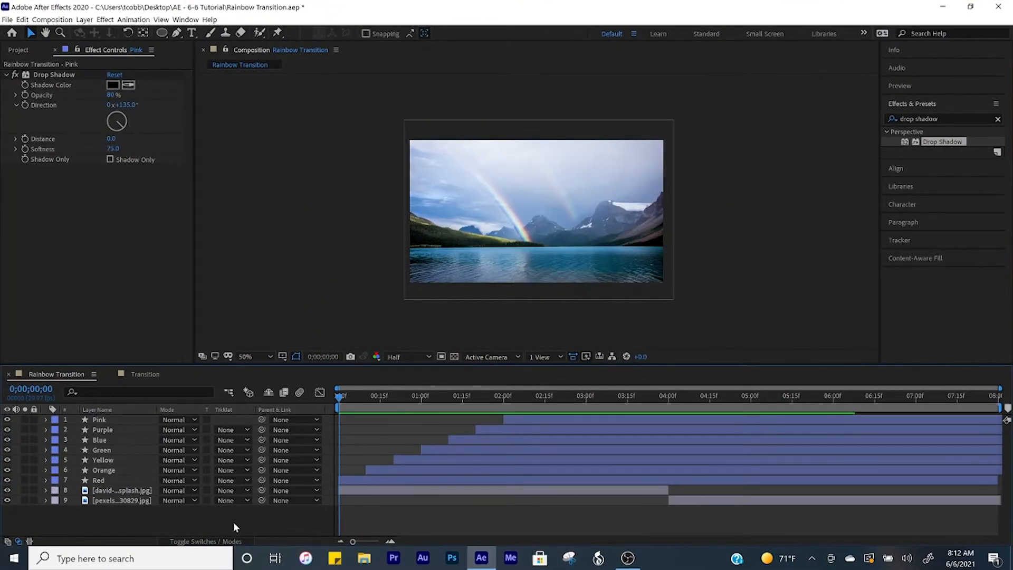
Duplicate the Pink layer.
{"action": "key", "text": "space"}
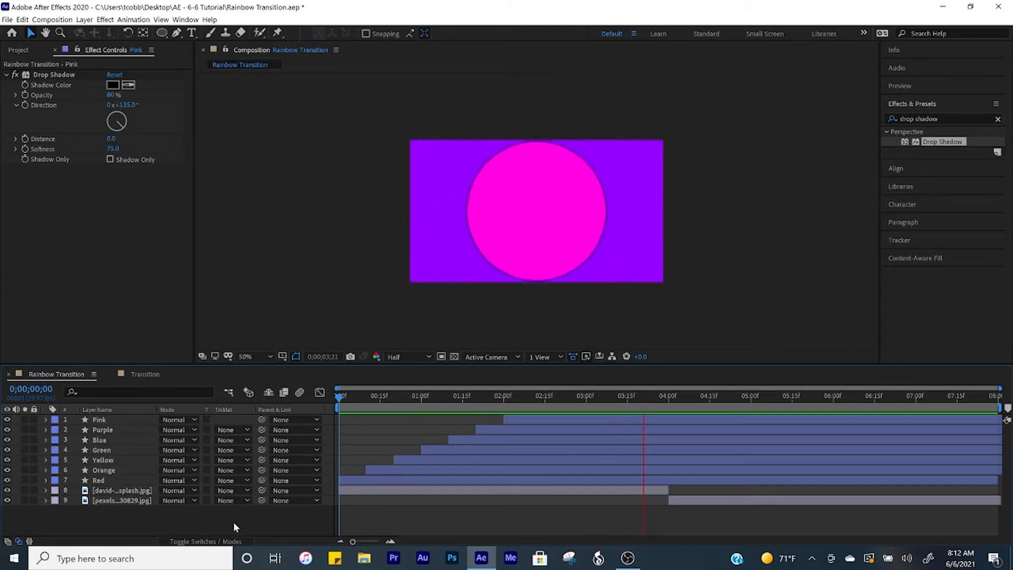
{"action": "key", "text": "space"}
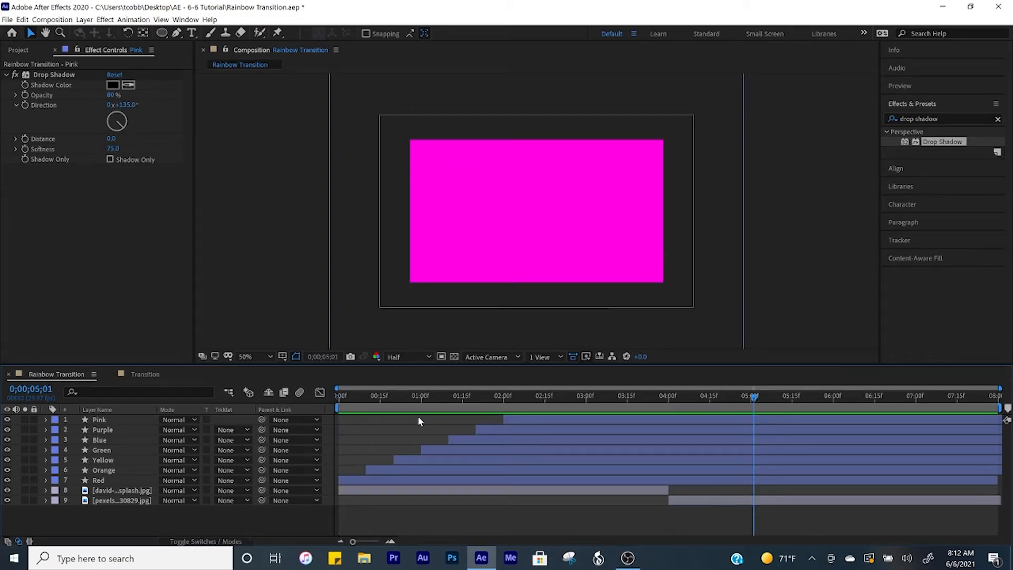
{"action": "key", "text": "Home"}
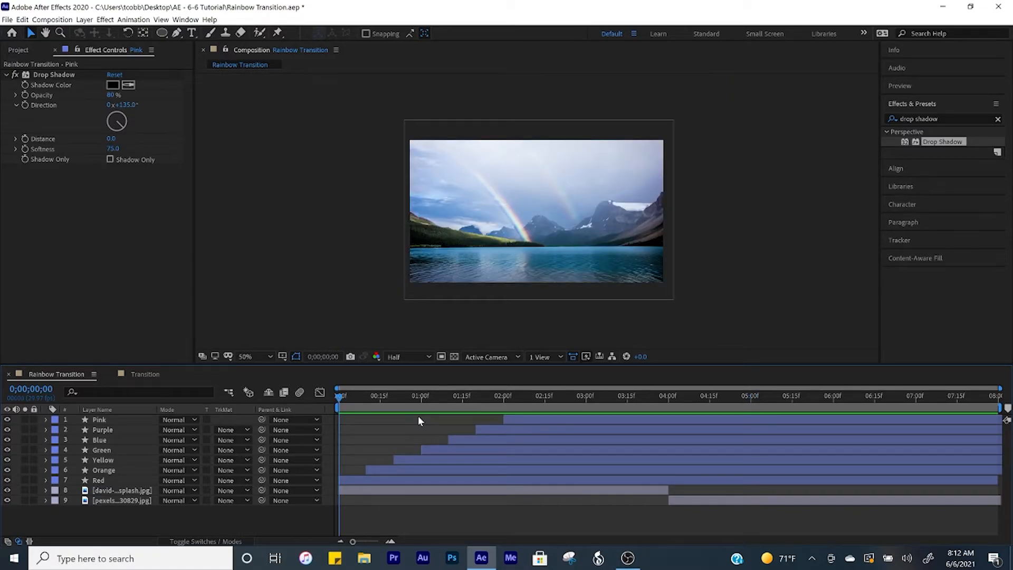
{"action": "left_click", "coordinate": [108, 420]}
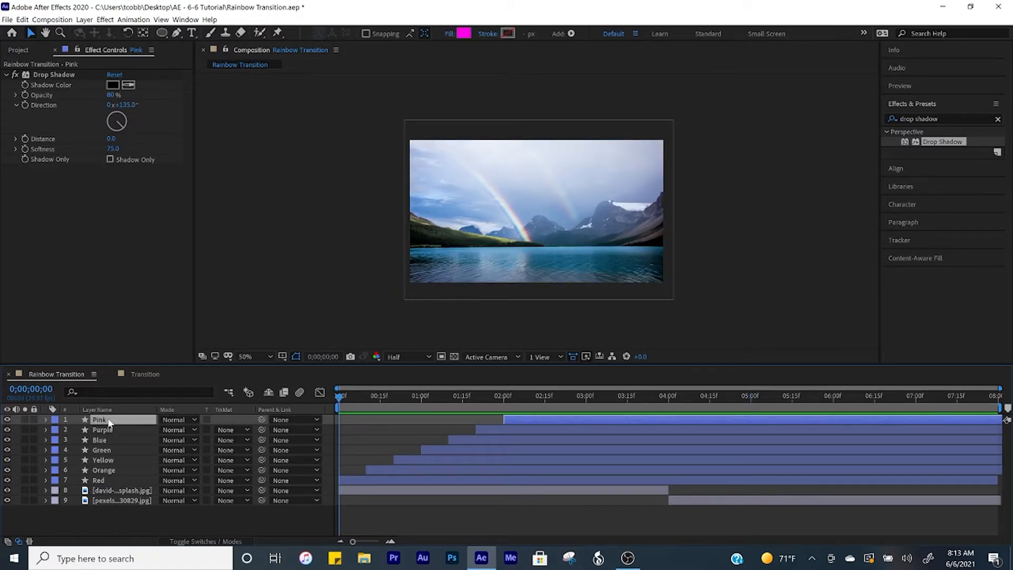
{"action": "key", "text": "ctrl+d"}
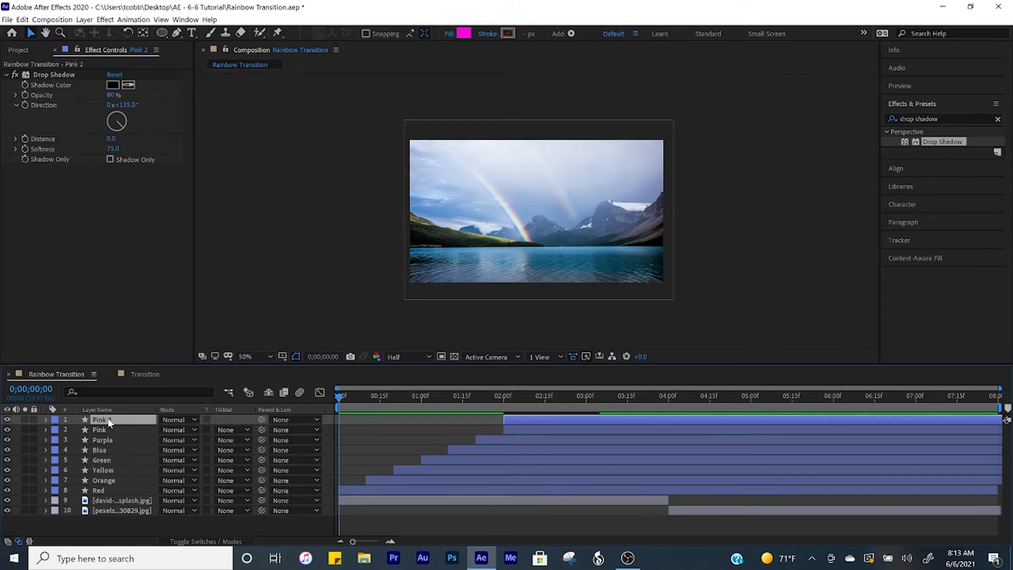
Shift the Pink copy to start at 0;00;02;10 and rename it Reveal.
{"action": "left_click", "coordinate": [504, 397]}
{"action": "left_click_drag", "start_coordinate": [504, 397], "coordinate": [572, 417]}
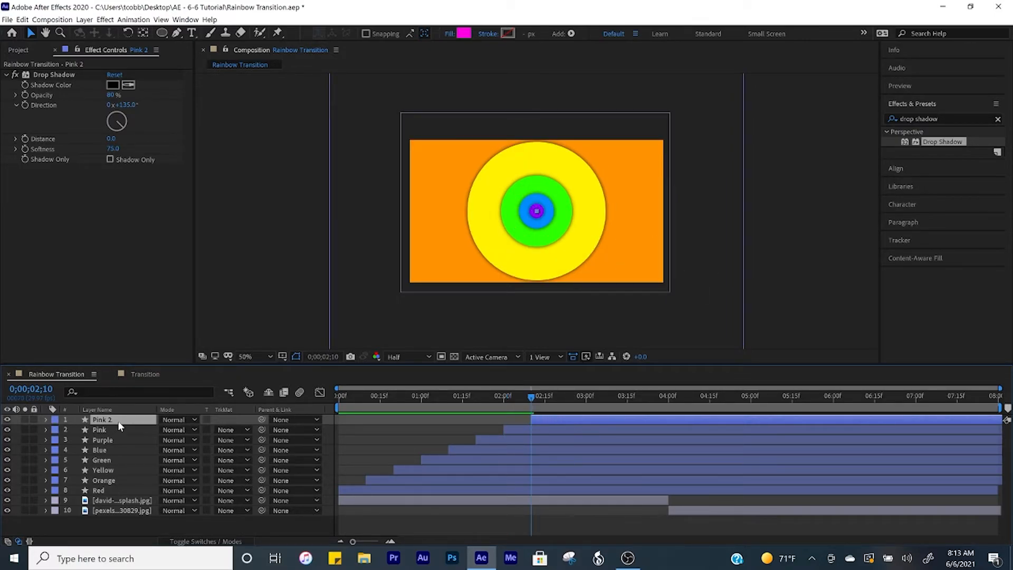
{"action": "key", "text": "Return"}
{"action": "type", "text": "Reveal"}
{"action": "key", "text": "Return"}
{"action": "left_click", "coordinate": [122, 528]}
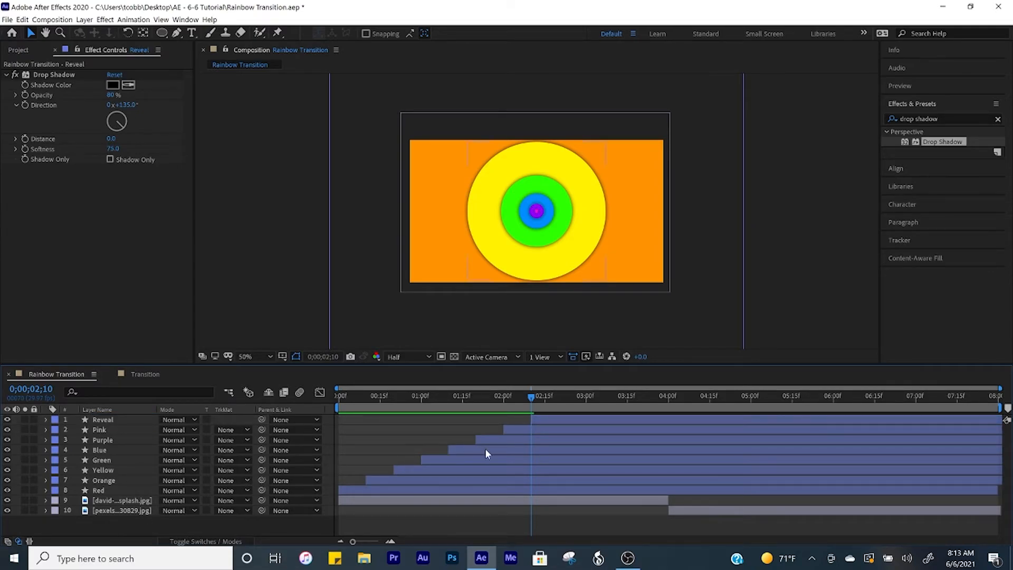
Pre-compose the Pink through Red shape layers into a new composition named Transition.
{"action": "left_click", "coordinate": [494, 493]}
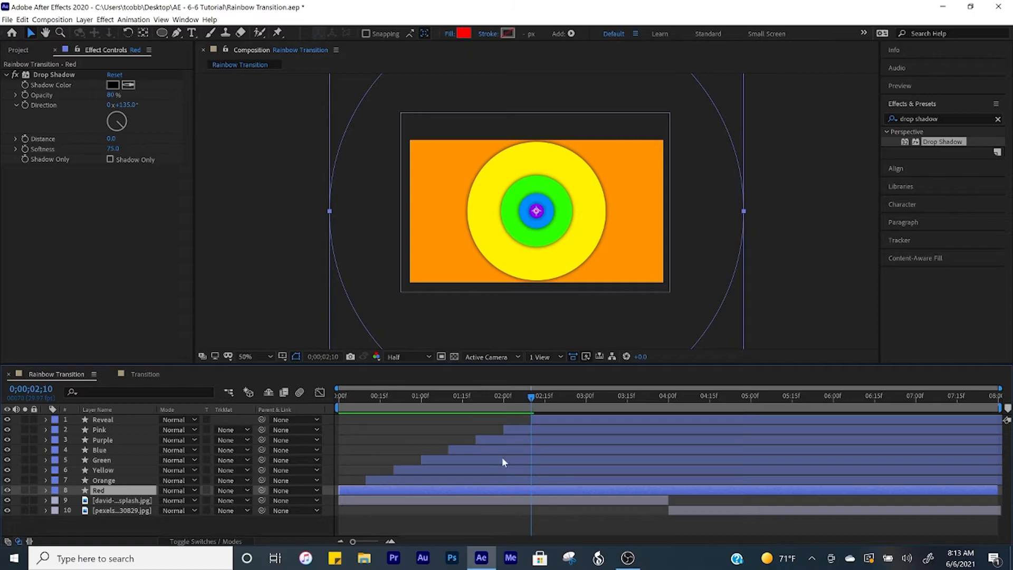
{"action": "left_click", "coordinate": [517, 429], "text": "shift"}
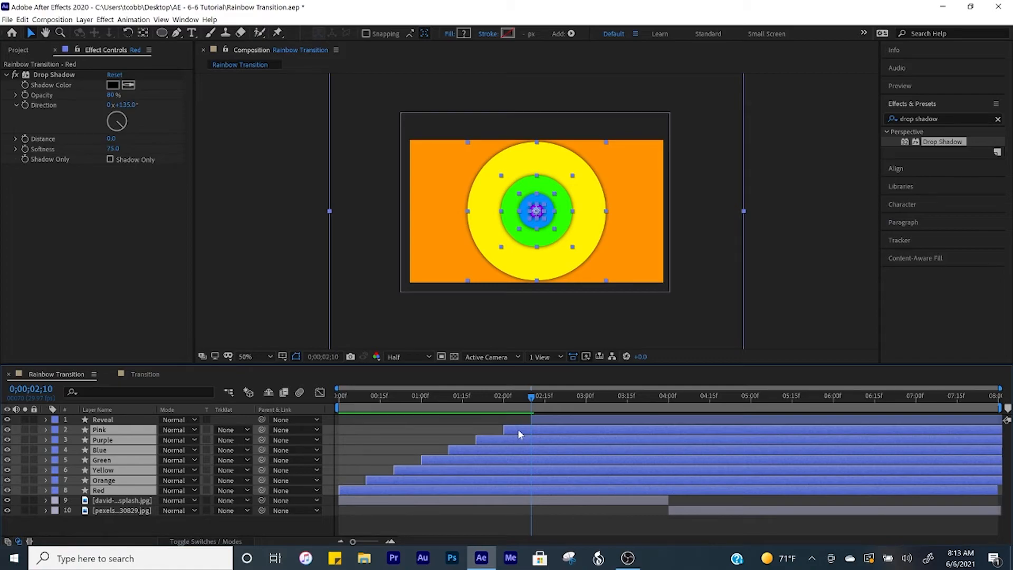
{"action": "key", "text": "ctrl+shift+c"}
{"action": "type", "text": "Transition"}
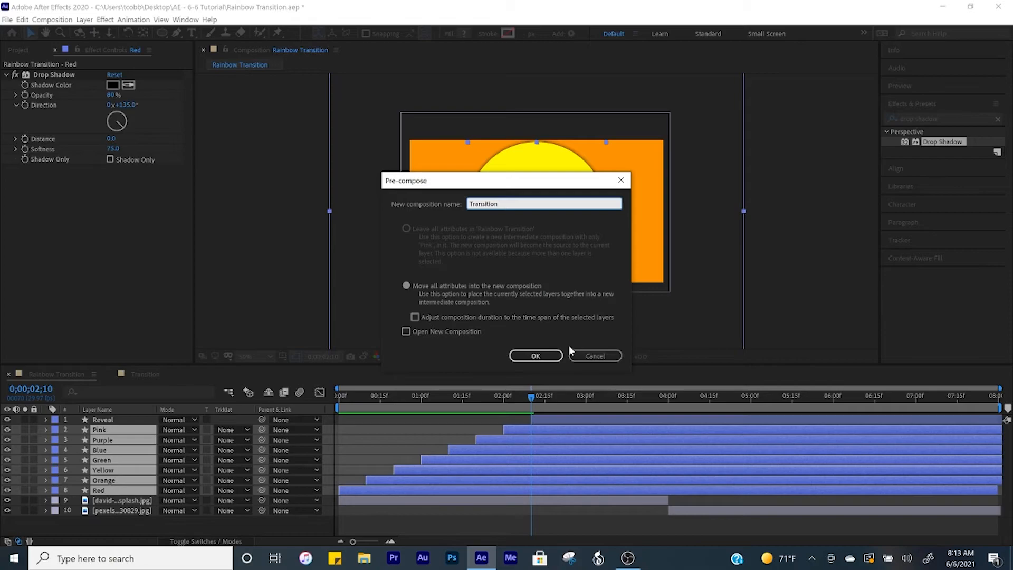
{"action": "left_click", "coordinate": [536, 356]}
{"action": "left_click", "coordinate": [552, 374]}
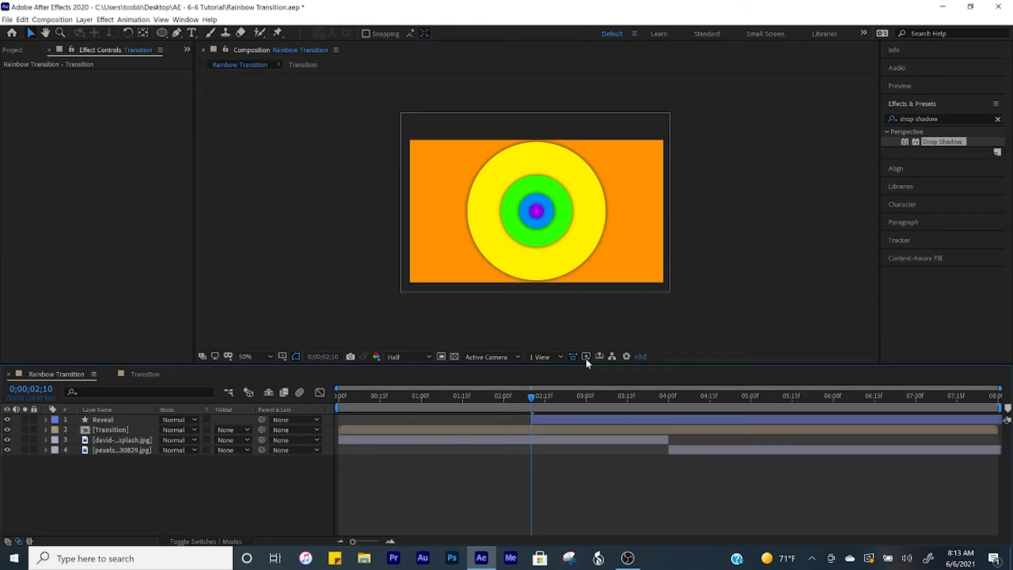
Set the Transition precomp's track matte to Alpha Inverted Matte using the Reveal layer above it.
{"action": "left_click", "coordinate": [567, 417]}
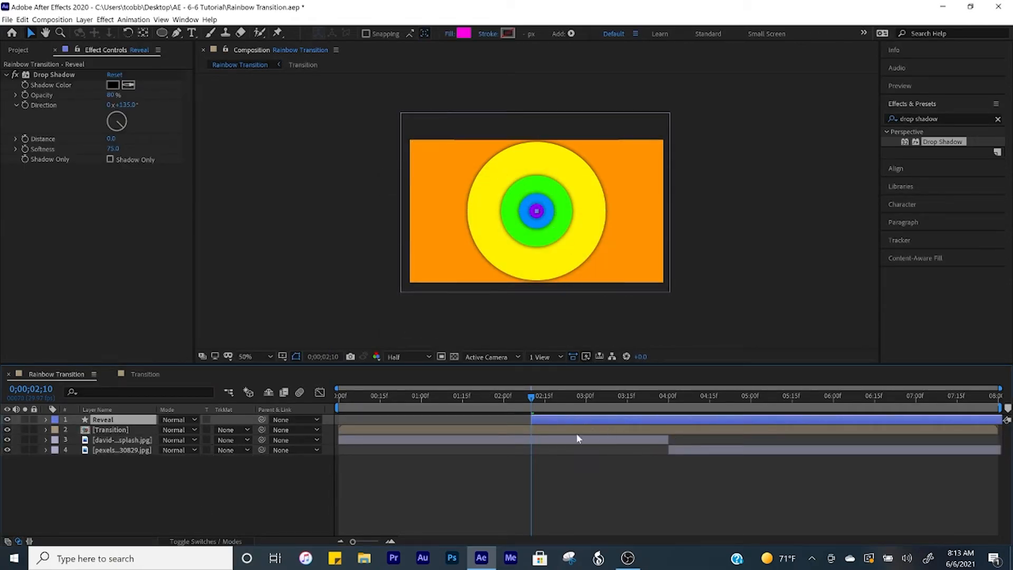
{"action": "left_click", "coordinate": [551, 430]}
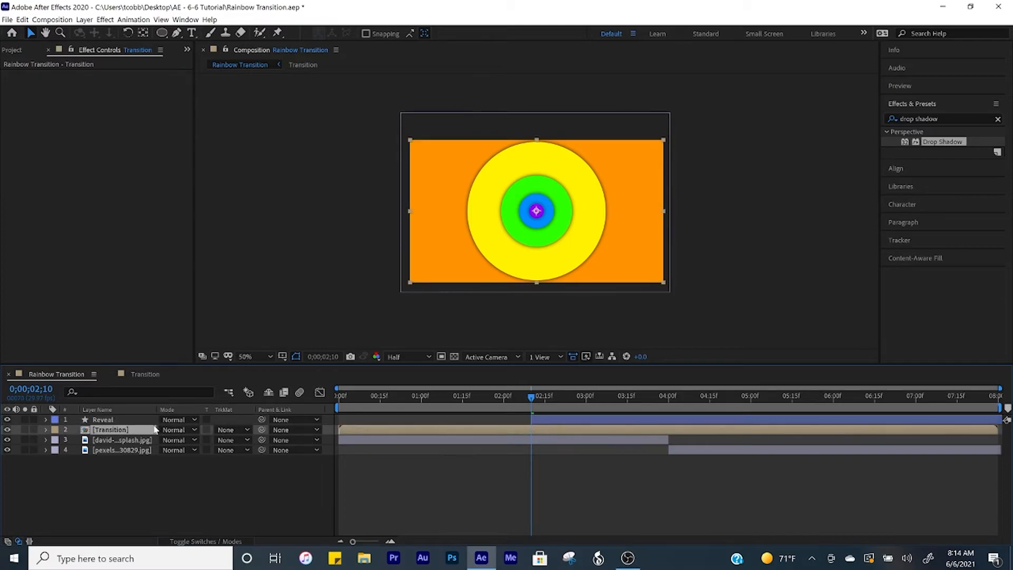
{"action": "left_click", "coordinate": [382, 432]}
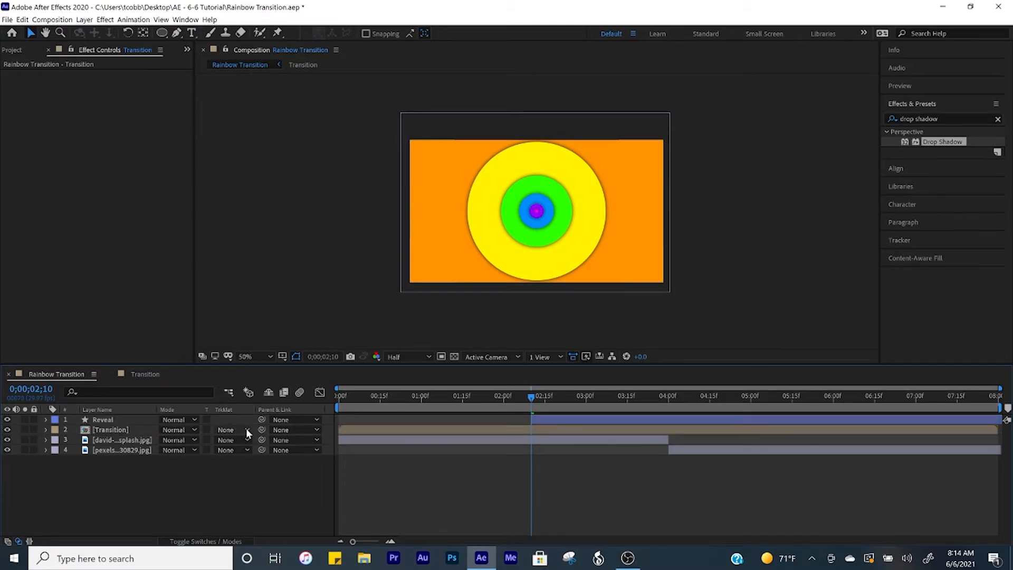
{"action": "left_click", "coordinate": [246, 430]}
{"action": "left_click", "coordinate": [261, 464]}
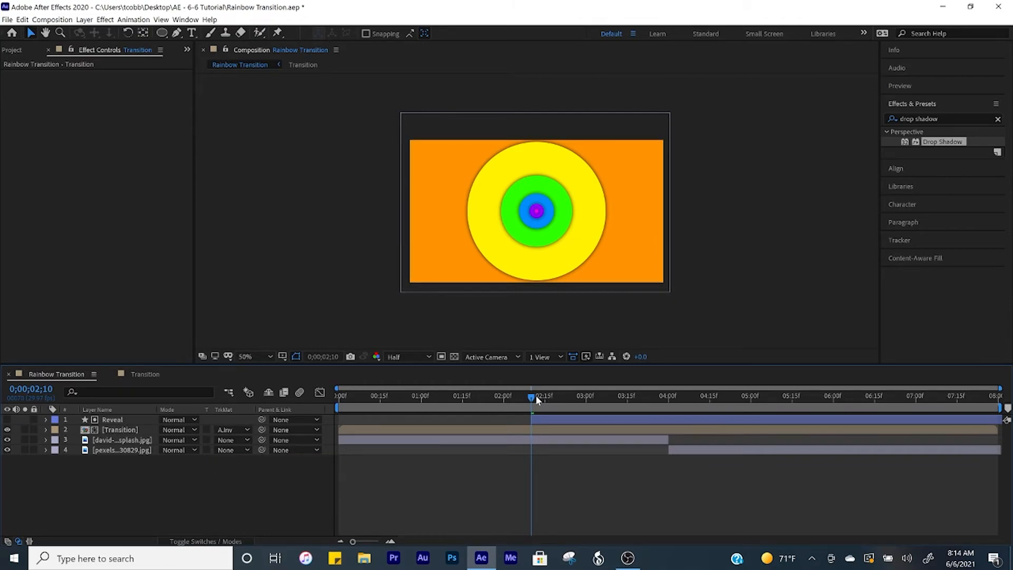
Shift the Transition and Reveal layers later together so Reveal starts at 0;00;04;00.
{"action": "left_click_drag", "start_coordinate": [529, 395], "coordinate": [668, 401]}
{"action": "left_click", "coordinate": [537, 429]}
{"action": "left_click", "coordinate": [550, 419], "text": "shift"}
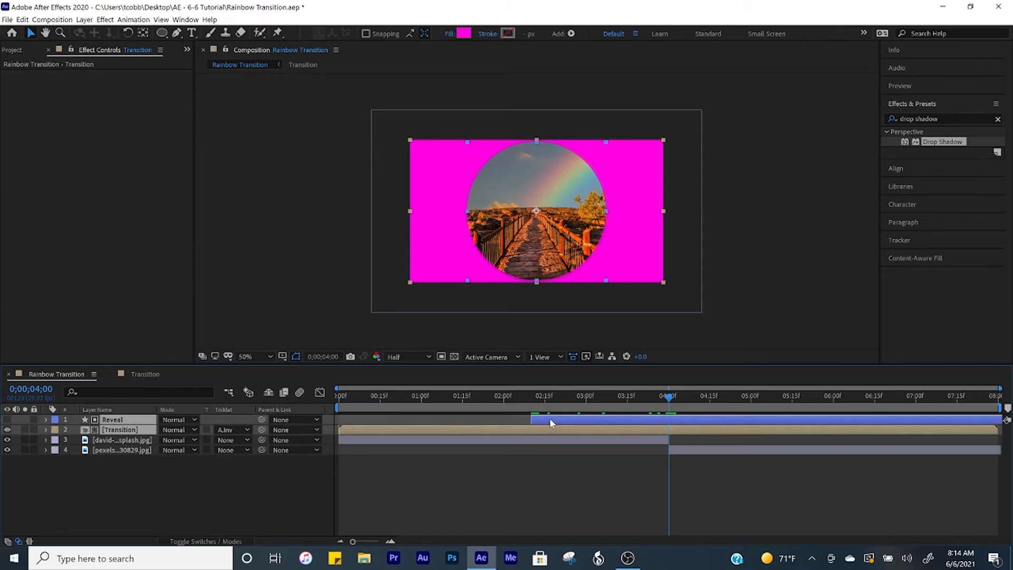
{"action": "left_click_drag", "start_coordinate": [494, 426], "coordinate": [631, 435]}
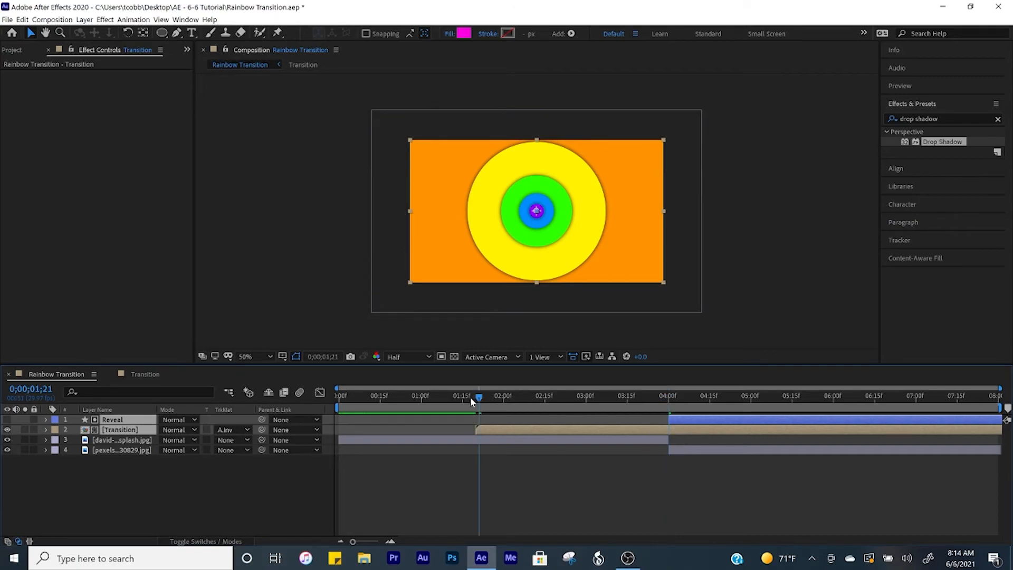
Play the composition preview from the beginning.
{"action": "left_click_drag", "start_coordinate": [479, 395], "coordinate": [310, 404]}
{"action": "key", "text": "space"}
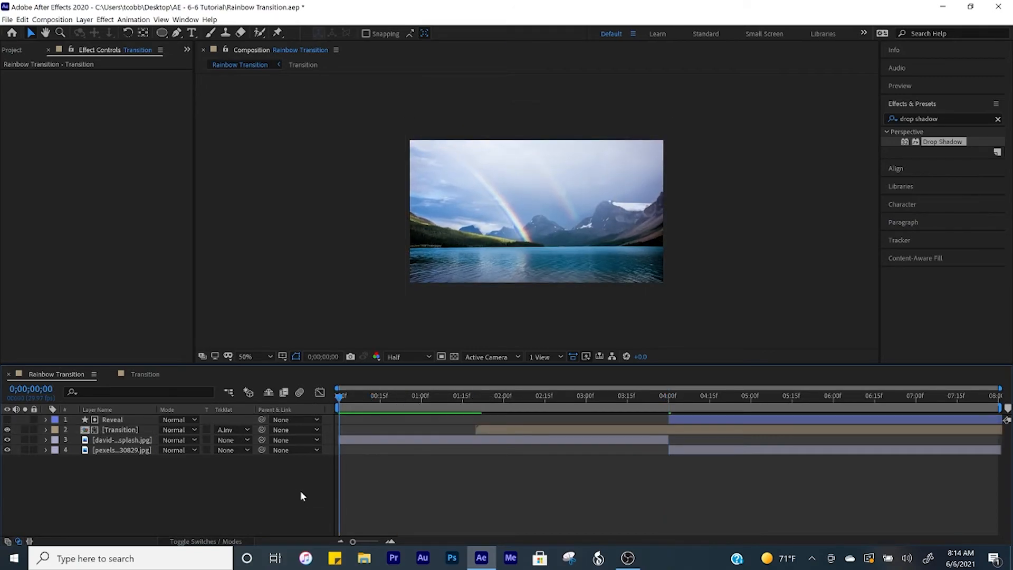